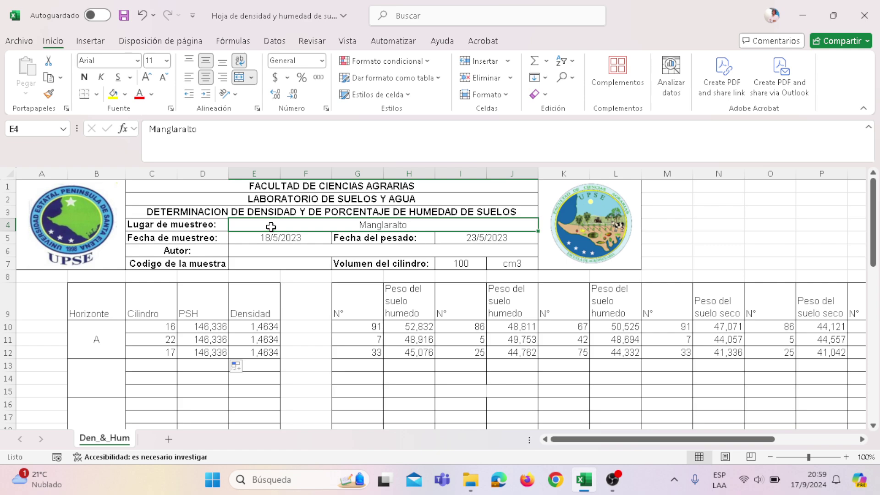
# Step: Review the header fields for sampling date, weighing date, author, sample code and cylinder volume
pyautogui.click(213, 242)
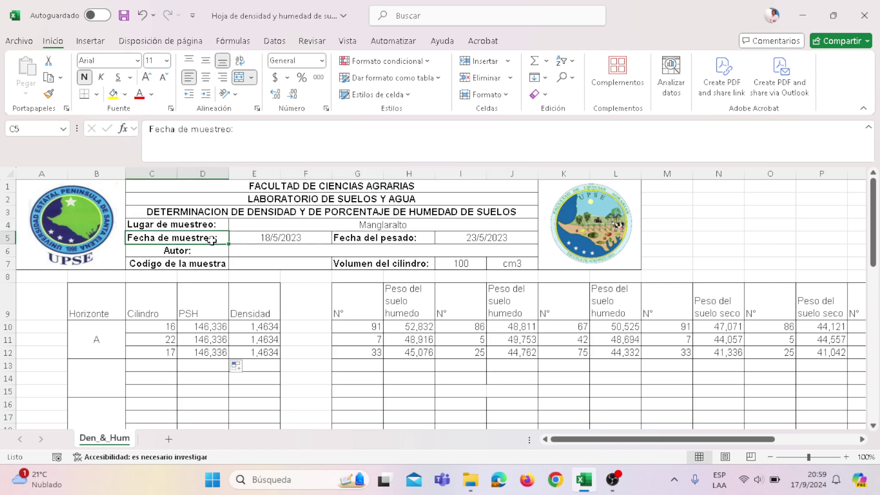
pyautogui.click(261, 241)
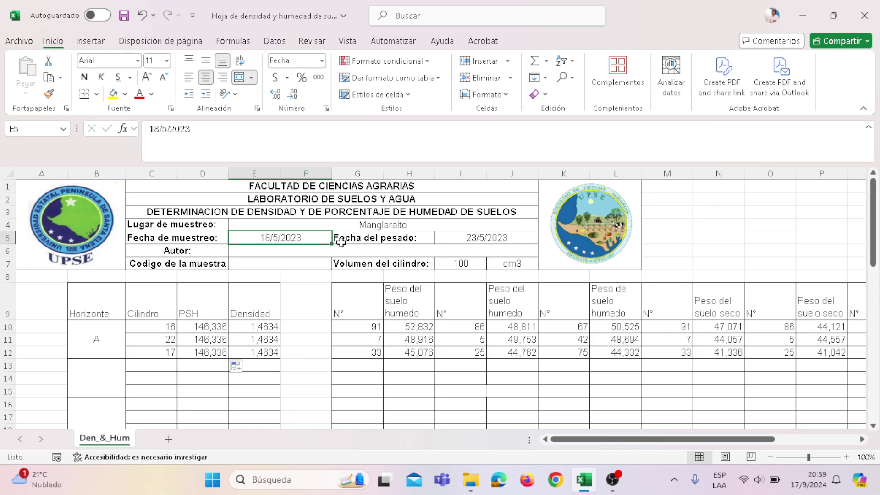
pyautogui.click(476, 236)
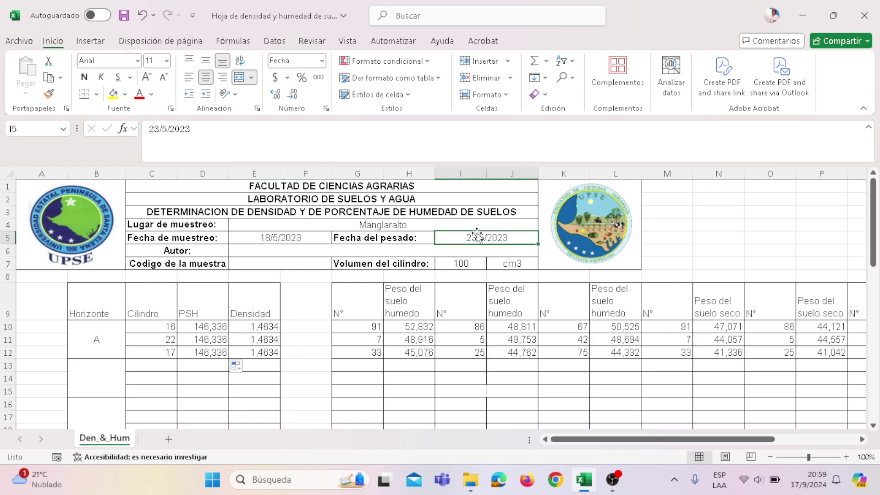
pyautogui.click(253, 256)
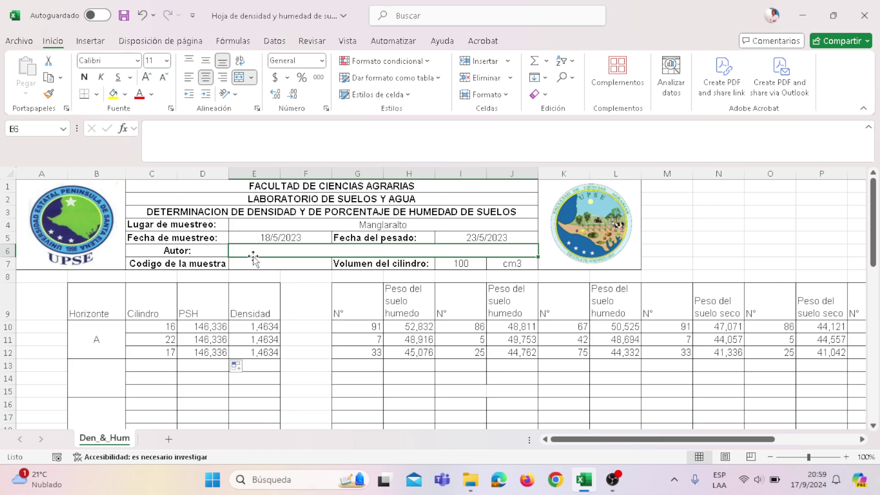
pyautogui.click(266, 263)
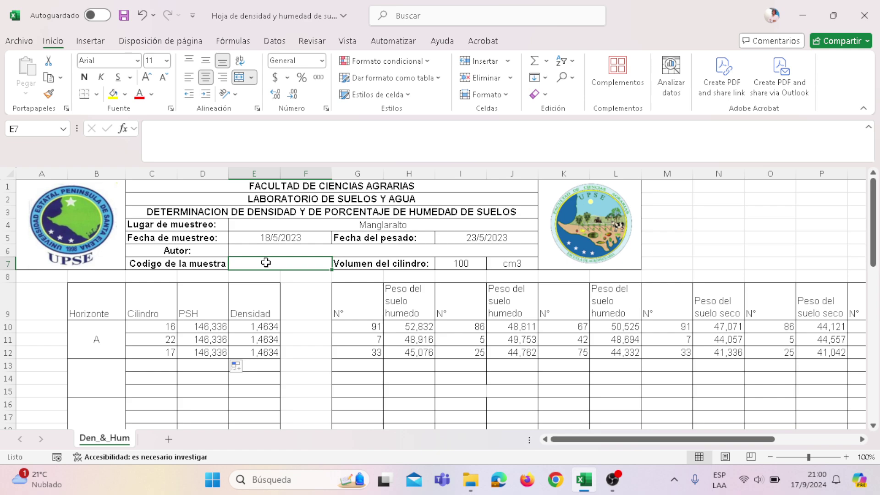
pyautogui.click(406, 262)
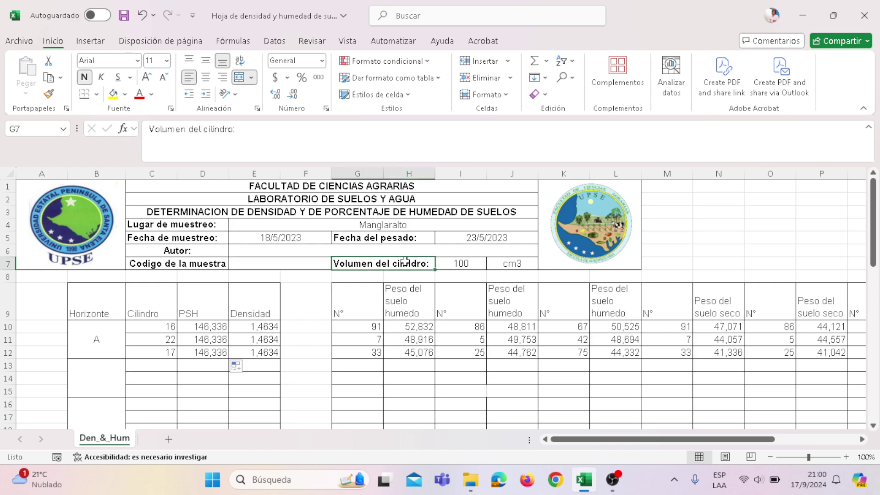
pyautogui.click(459, 261)
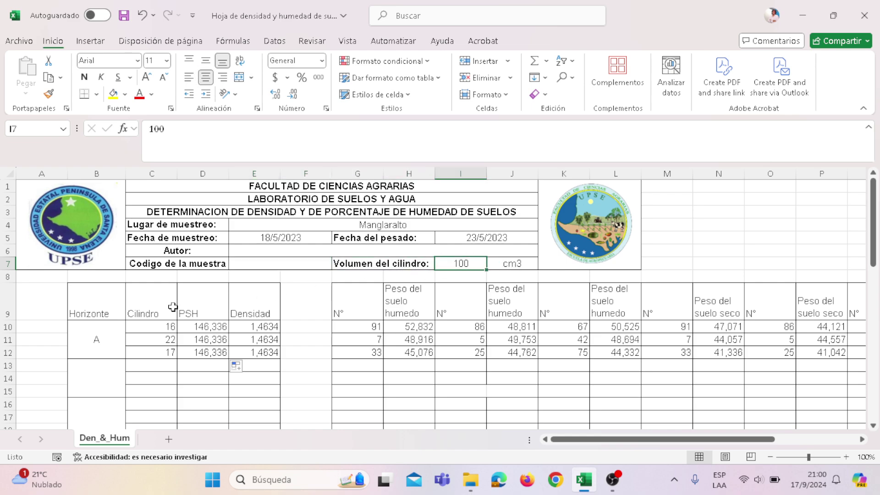
# Step: Examine the horizon and the three cylinder numbers listed for it in the density table
pyautogui.click(113, 334)
pyautogui.scroll(-1, 114, 334)
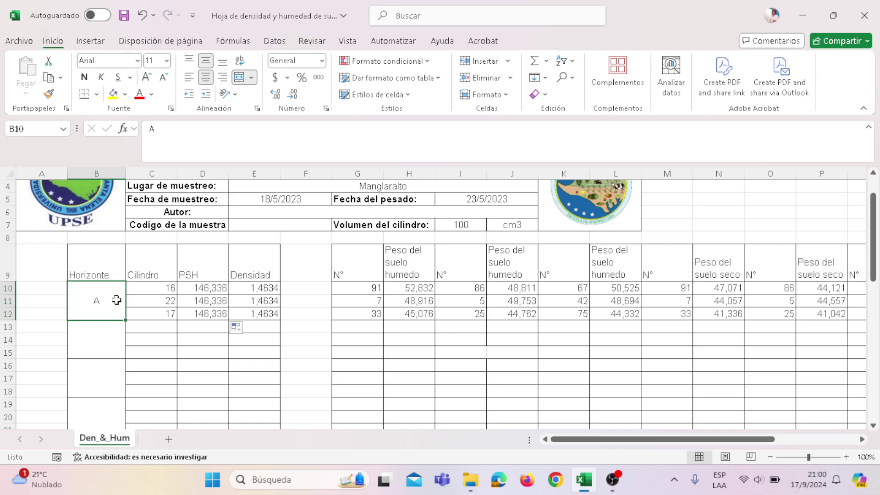
pyautogui.click(160, 287)
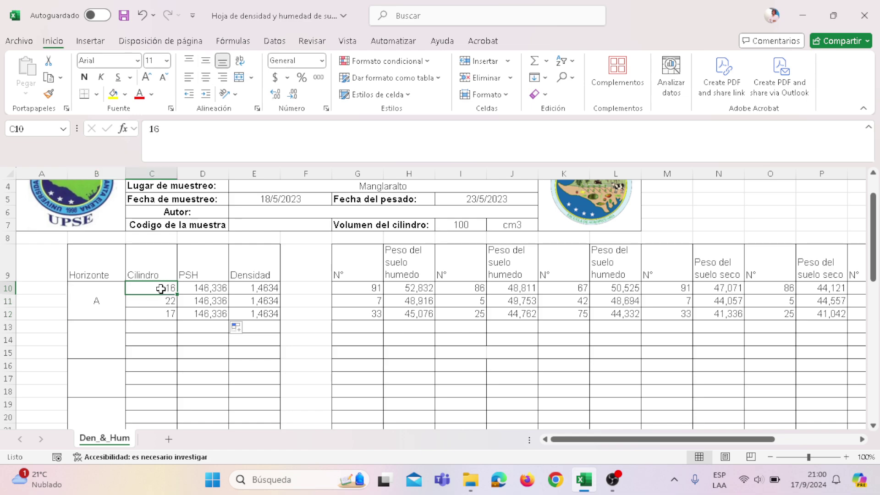
pyautogui.click(163, 300)
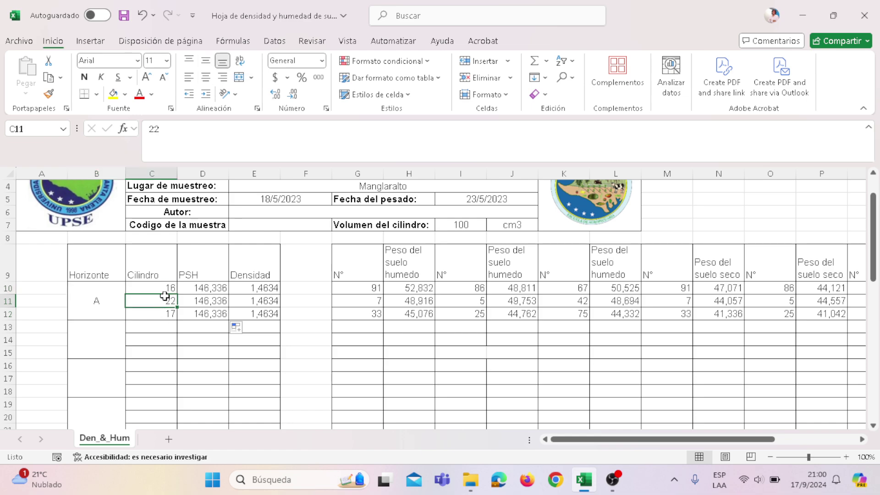
pyautogui.click(170, 312)
pyautogui.write('17')
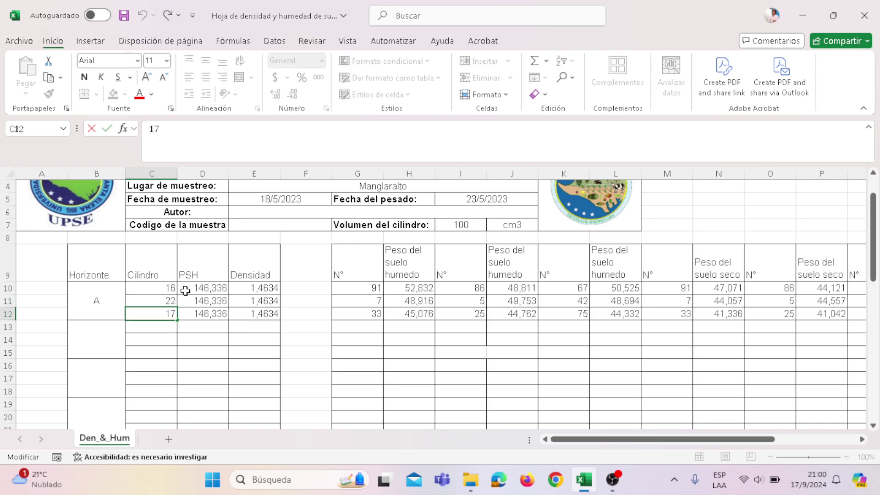
# Step: Change the PSH formula of cylinder 16 in D10 to =142,19-O$27, subtracting the bag weight
pyautogui.click(206, 285)
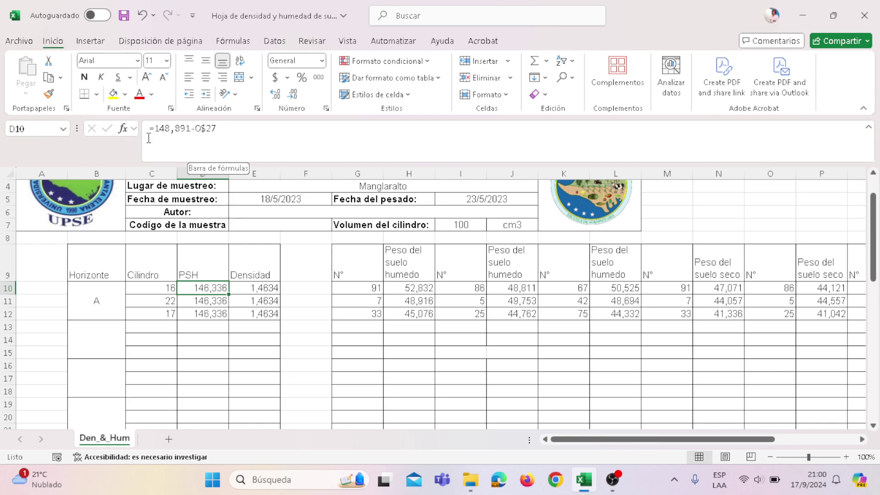
pyautogui.scroll(-3, 570, 257)
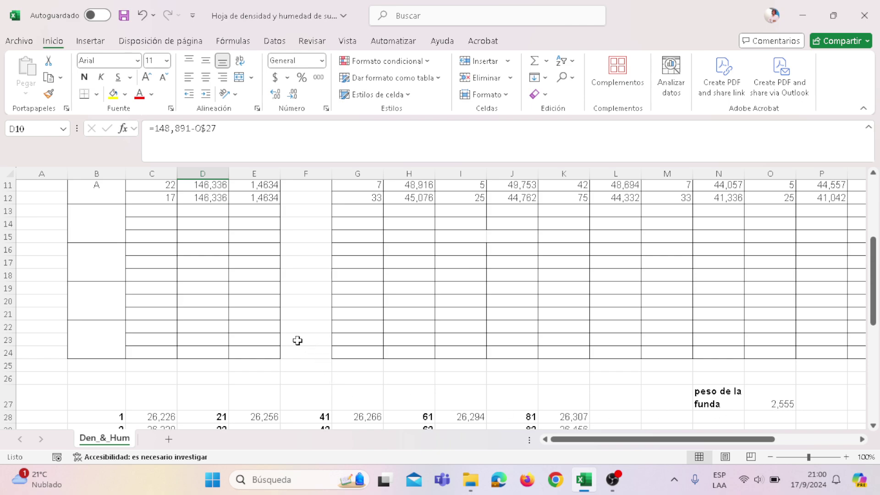
pyautogui.scroll(3, 298, 340)
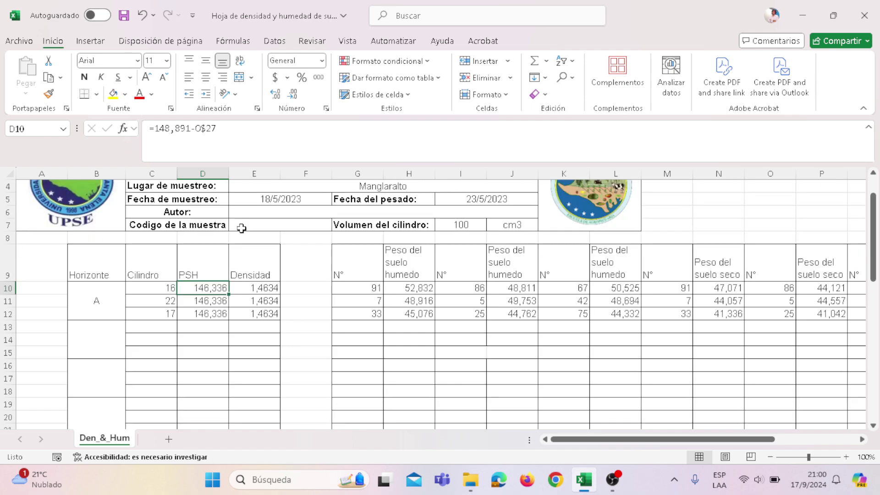
pyautogui.click(191, 129)
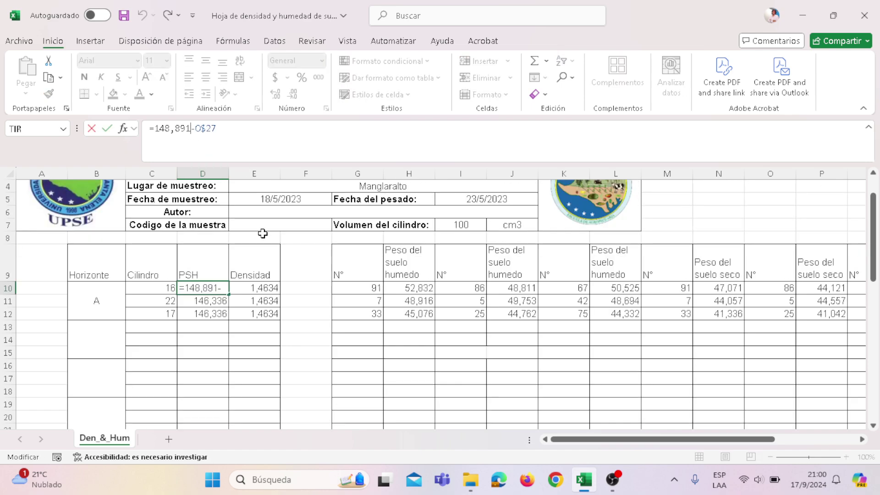
pyautogui.press('BackSpace')
pyautogui.press('BackSpace')
pyautogui.press('BackSpace')
pyautogui.press('BackSpace')
pyautogui.press('BackSpace')
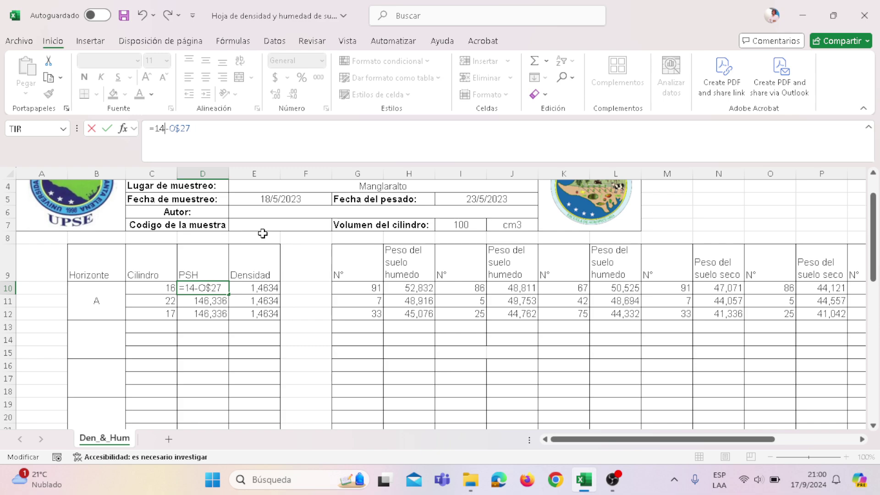
pyautogui.write('2,19')
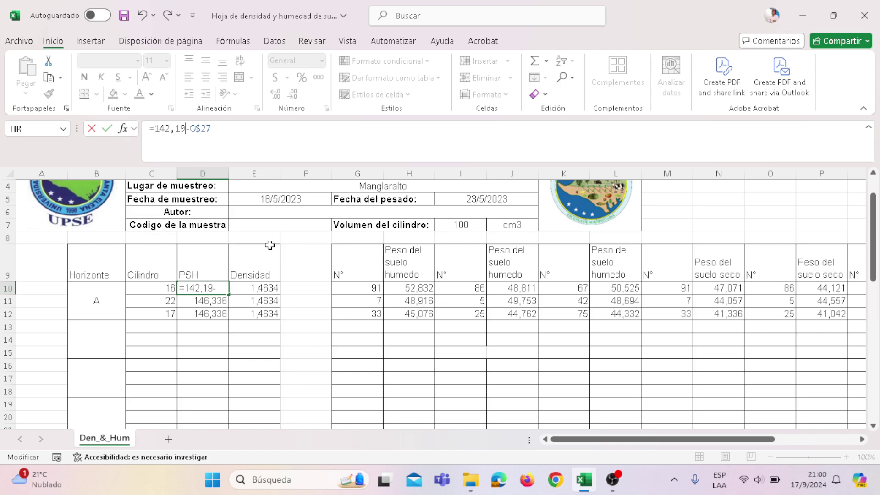
pyautogui.press('Return')
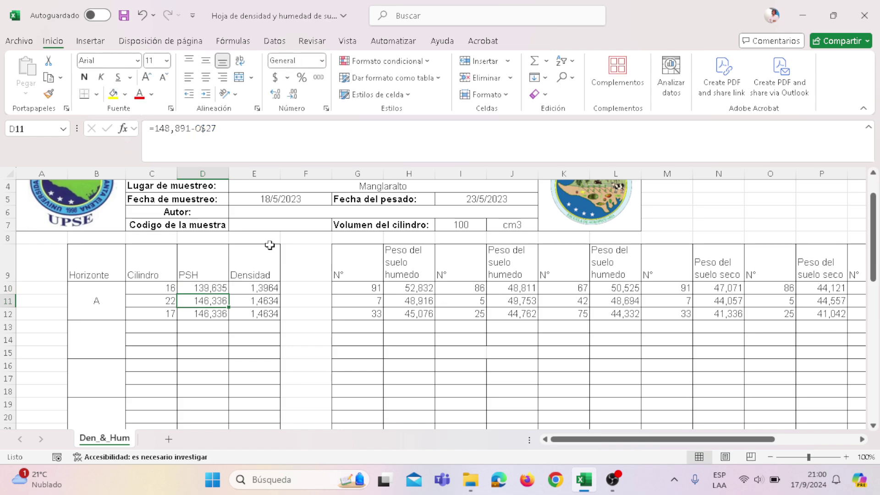
# Step: Inspect the PSH formulas of cylinders 22 and 17 and the density formulas in E10:E12
pyautogui.click(255, 288)
pyautogui.doubleClick(219, 303)
pyautogui.click(180, 128)
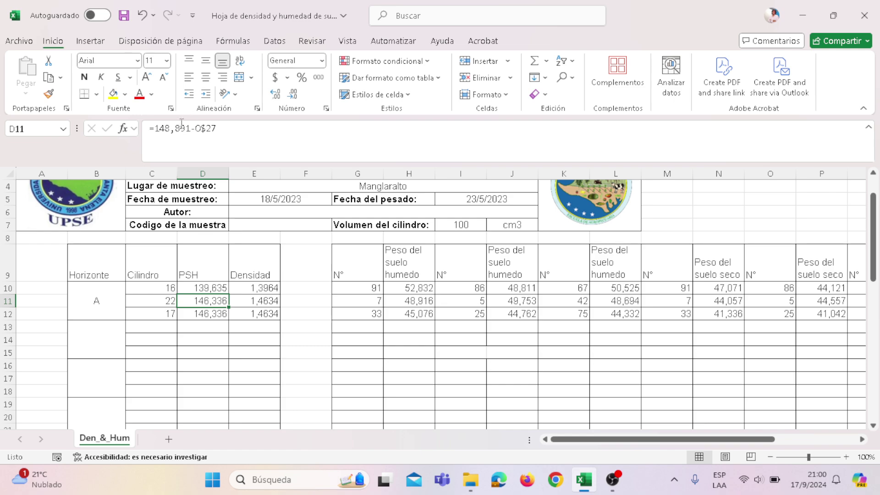
pyautogui.click(209, 314)
pyautogui.click(185, 128)
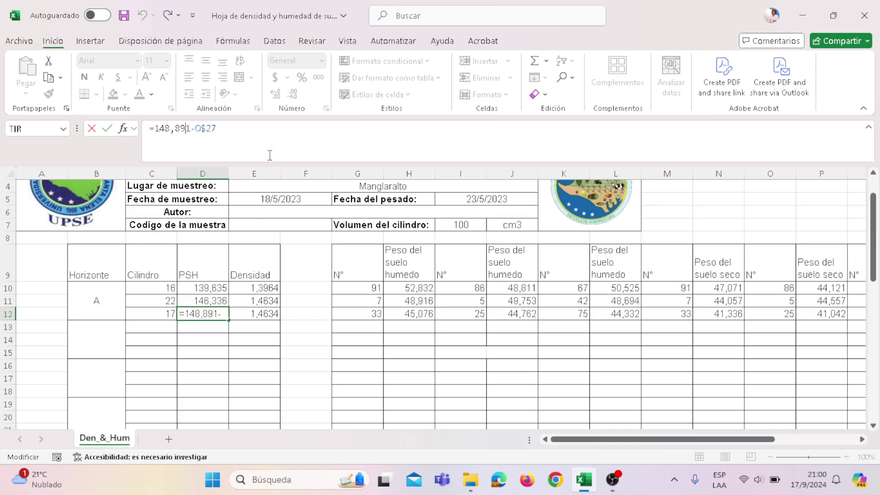
pyautogui.click(327, 338)
pyautogui.click(254, 288)
pyautogui.click(252, 301)
pyautogui.click(264, 315)
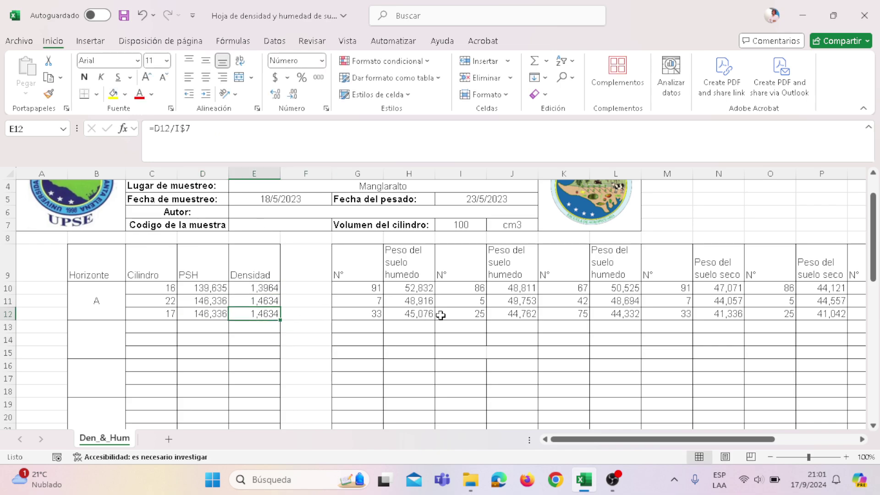
# Step: Make the moisture table headings in G9:U9 bold, from the first N° to the last % de humedad
pyautogui.click(409, 288)
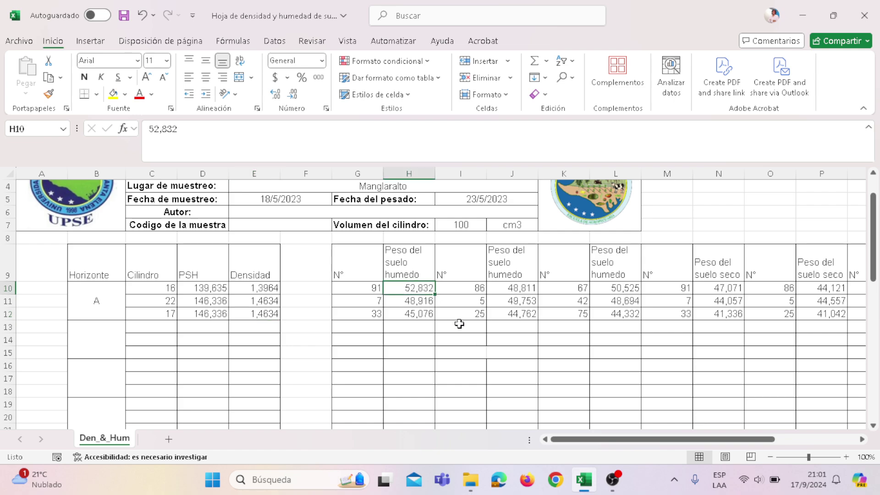
pyautogui.moveTo(650, 439); pyautogui.dragTo(754, 439)
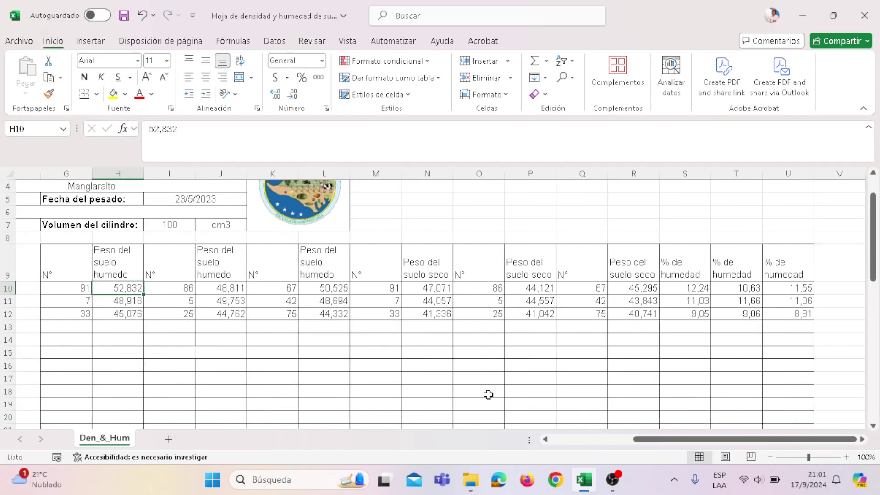
pyautogui.moveTo(655, 439); pyautogui.dragTo(632, 439)
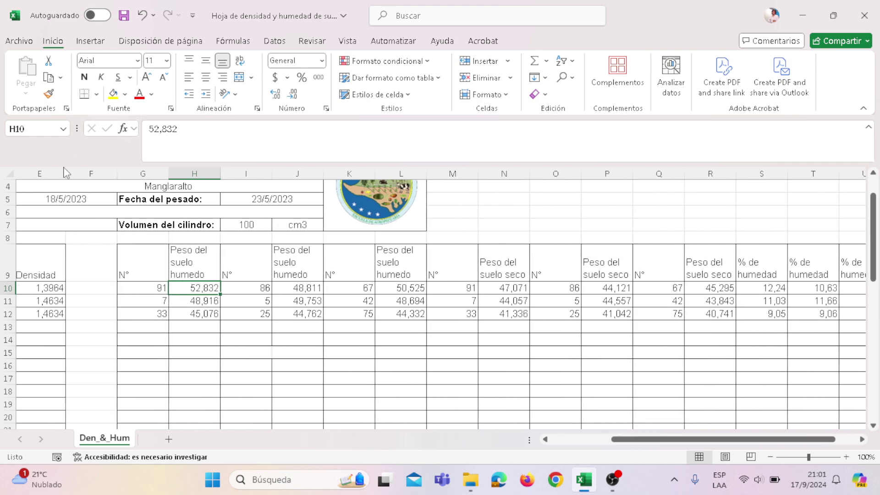
pyautogui.moveTo(143, 250); pyautogui.dragTo(852, 268)
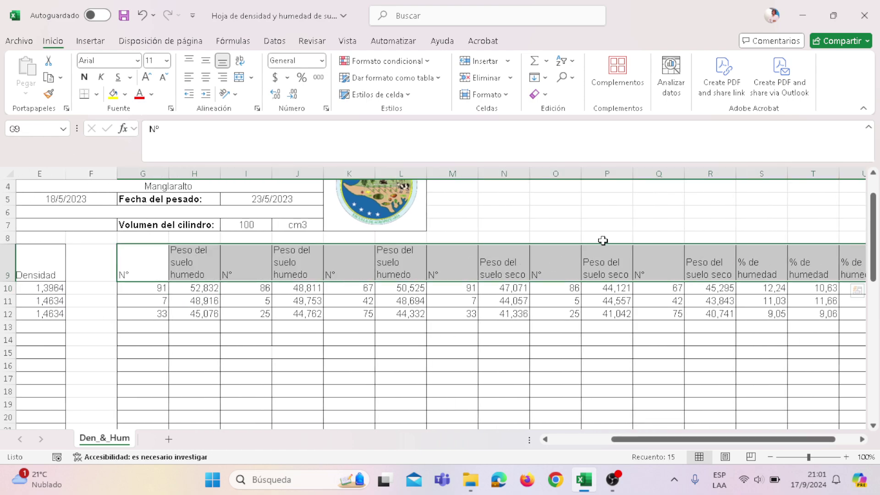
pyautogui.click(84, 77)
pyautogui.click(321, 334)
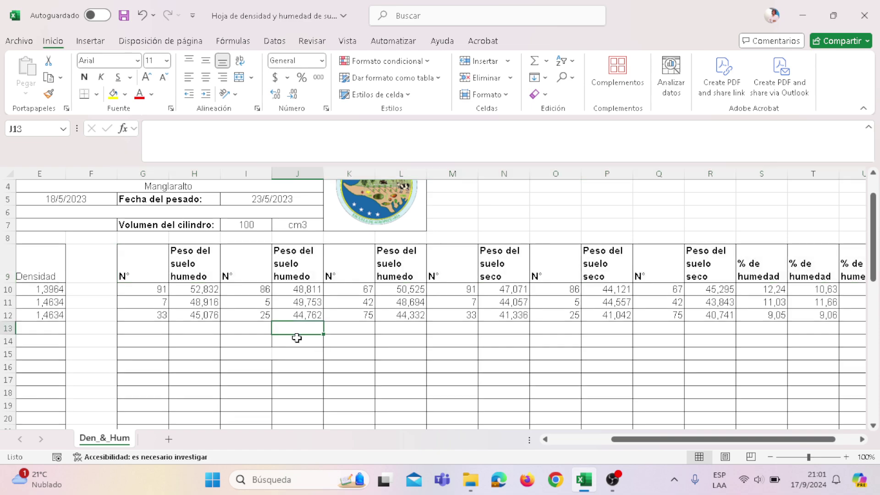
# Step: Check the container numbers in G10:G12 under the first N° heading of the moisture table
pyautogui.click(151, 288)
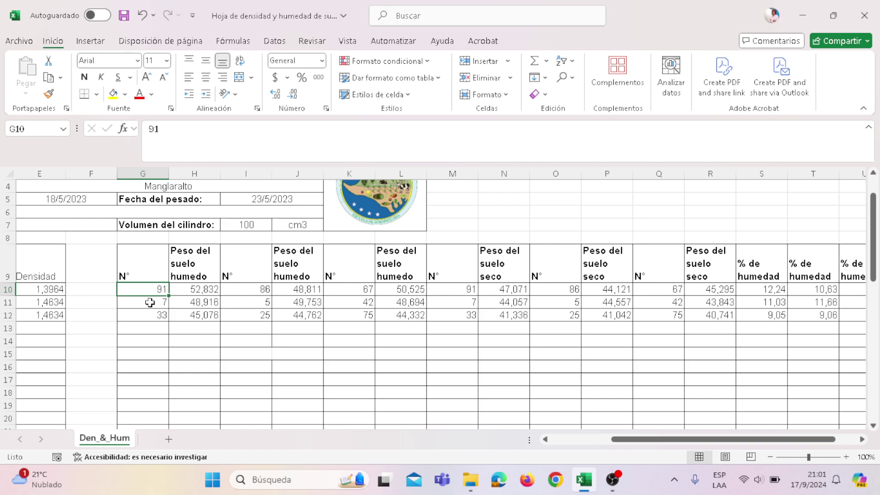
pyautogui.click(151, 303)
pyautogui.click(153, 288)
pyautogui.click(153, 303)
pyautogui.click(150, 316)
pyautogui.click(151, 294)
# Step: Turn the first wet soil weight in H10 into the formula =52,832-K38, subtracting the weight of container 91
pyautogui.moveTo(795, 440); pyautogui.dragTo(731, 444)
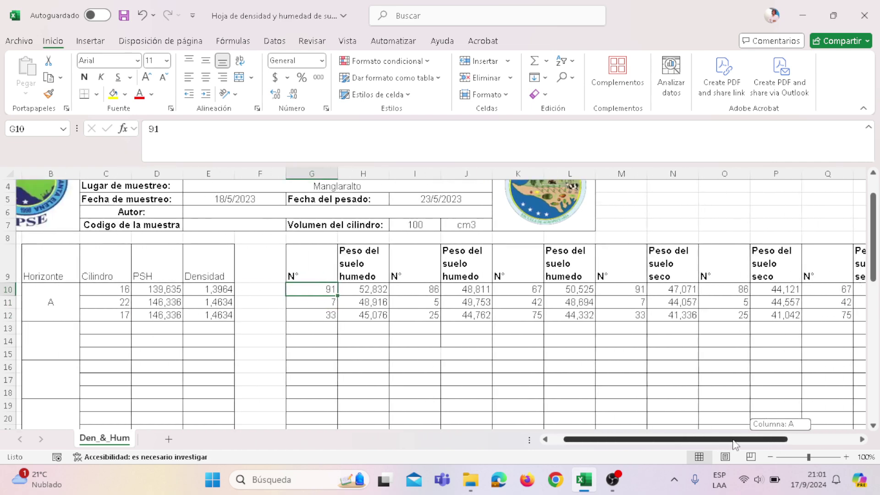
pyautogui.click(361, 292)
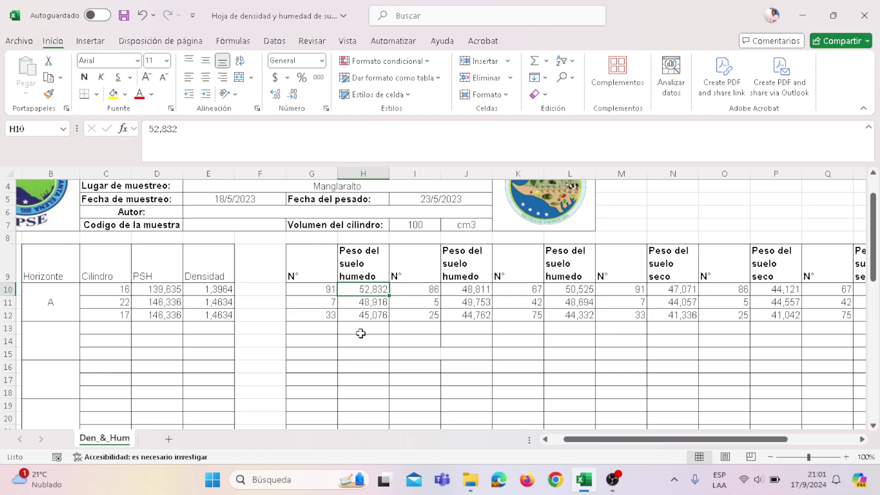
pyautogui.click(221, 127)
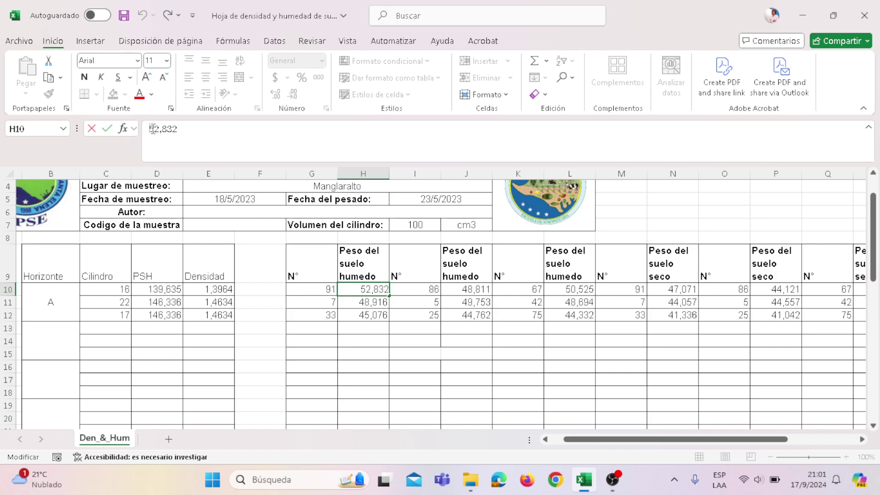
pyautogui.write('=')
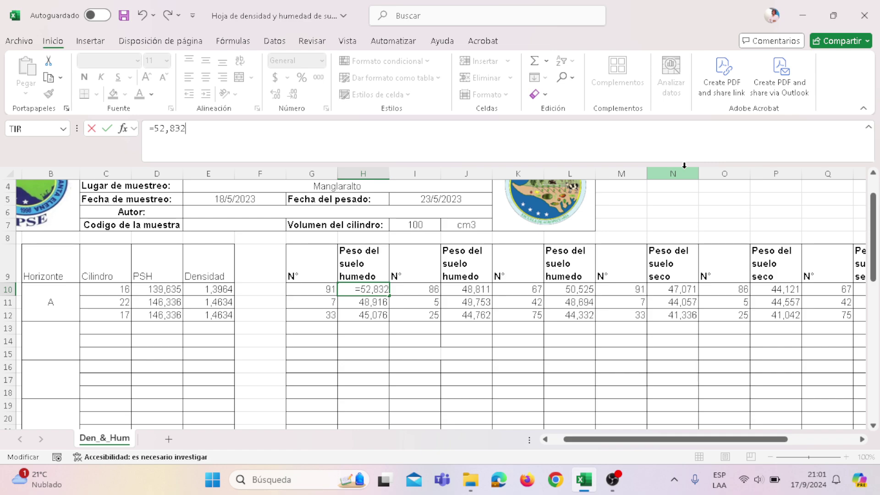
pyautogui.write('-')
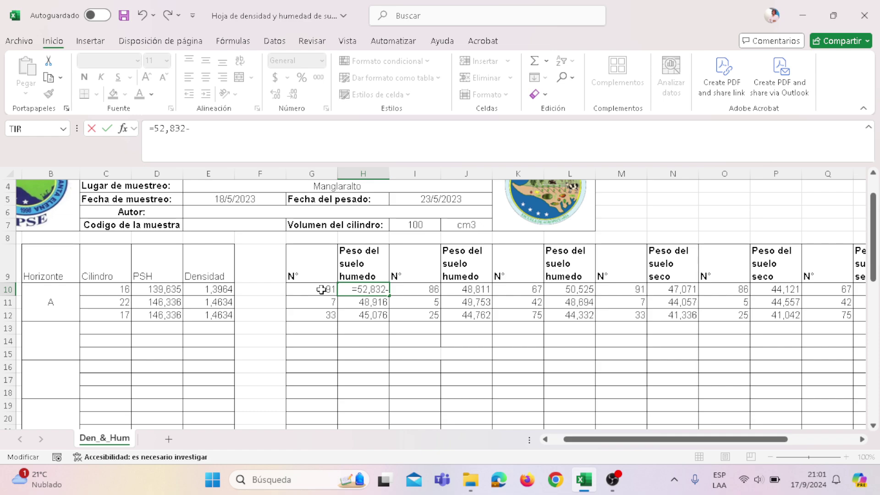
pyautogui.scroll(-6, 321, 289)
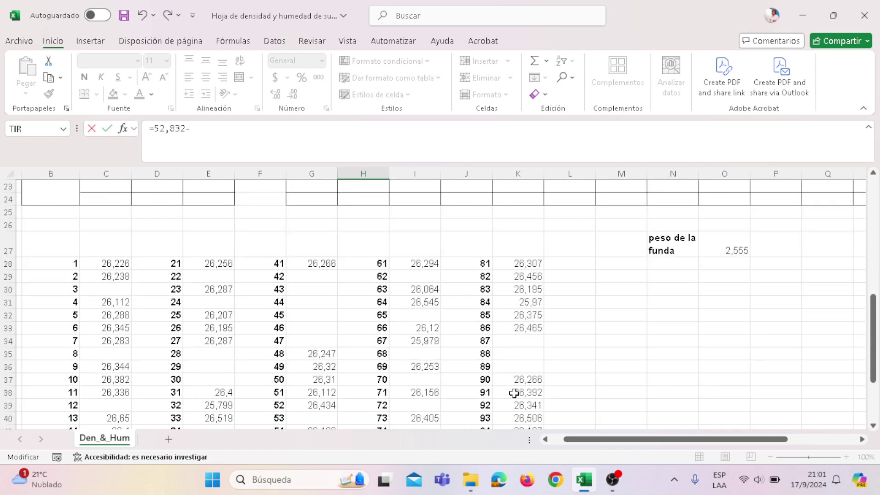
pyautogui.click(514, 392)
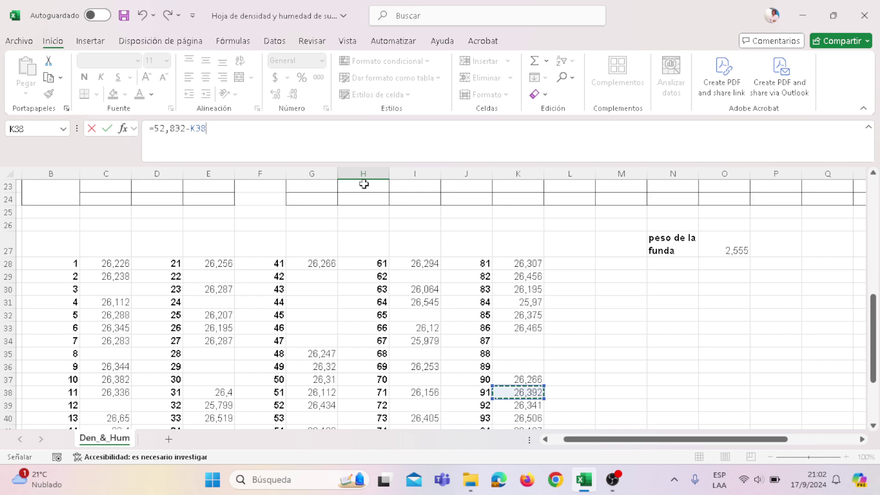
pyautogui.press('Return')
pyautogui.scroll(2, 363, 184)
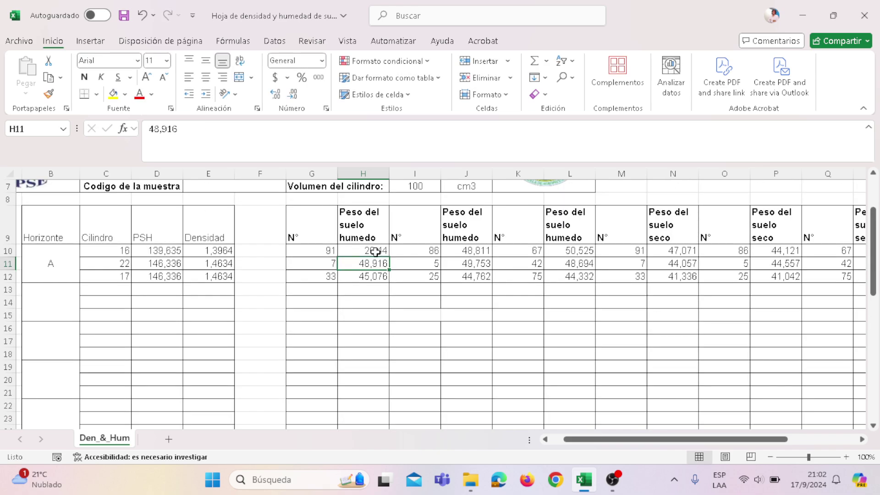
# Step: Review the wet soil weight formula in H10, the container numbers in G10 and I10, and the N° headings of the wet soil columns
pyautogui.click(375, 251)
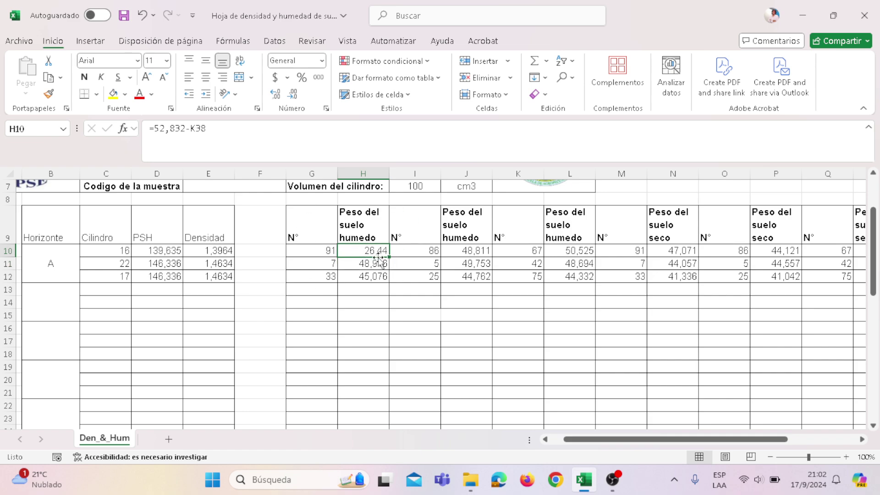
pyautogui.moveTo(651, 442); pyautogui.dragTo(697, 442)
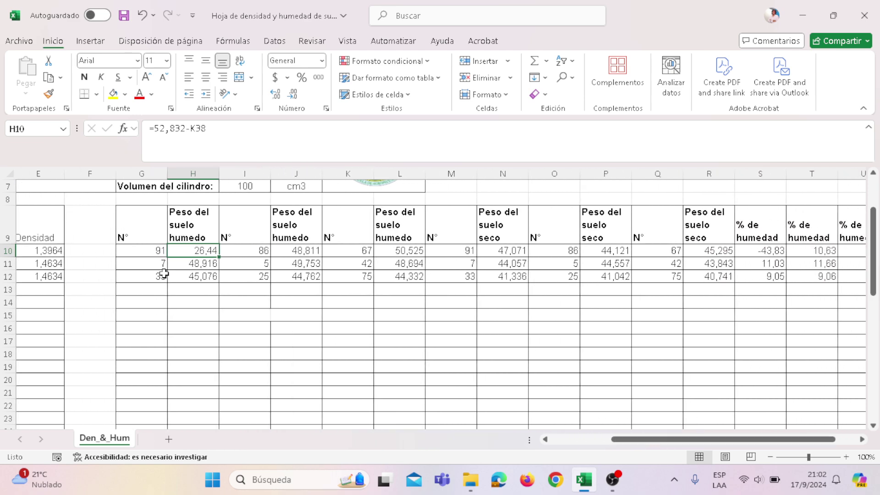
pyautogui.click(146, 251)
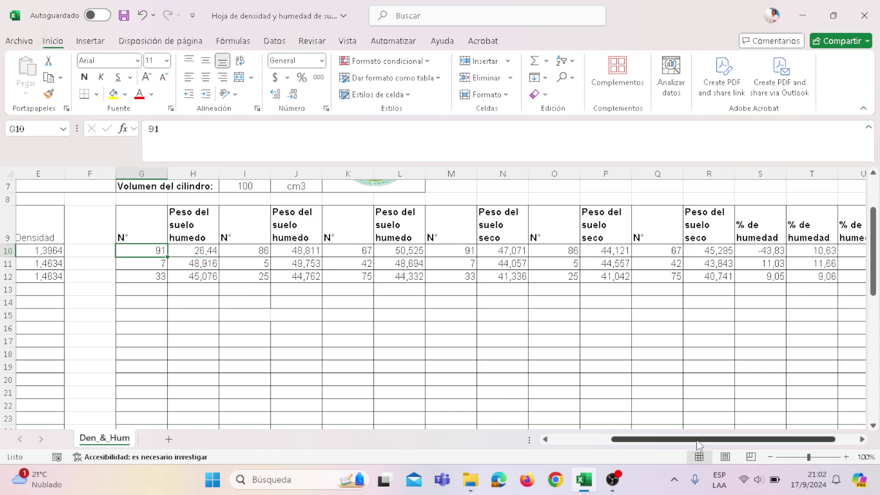
pyautogui.moveTo(707, 439); pyautogui.dragTo(681, 439)
pyautogui.hscroll(-1, 38, 249)
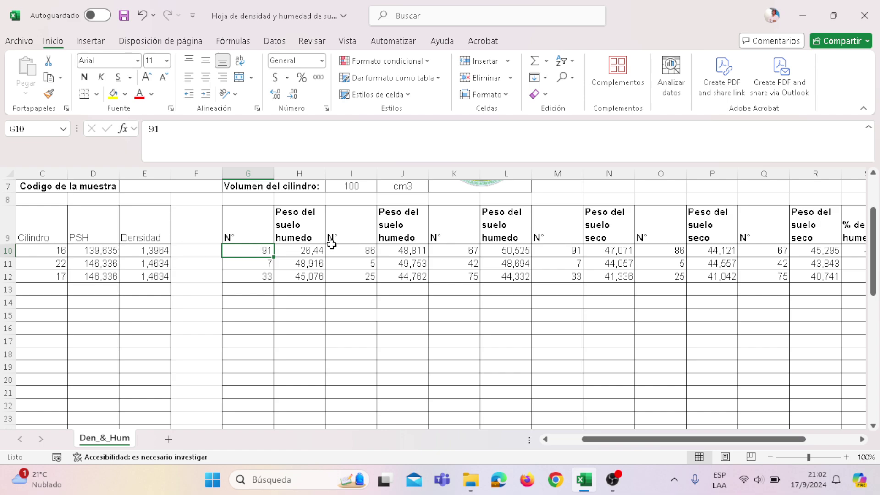
pyautogui.click(360, 252)
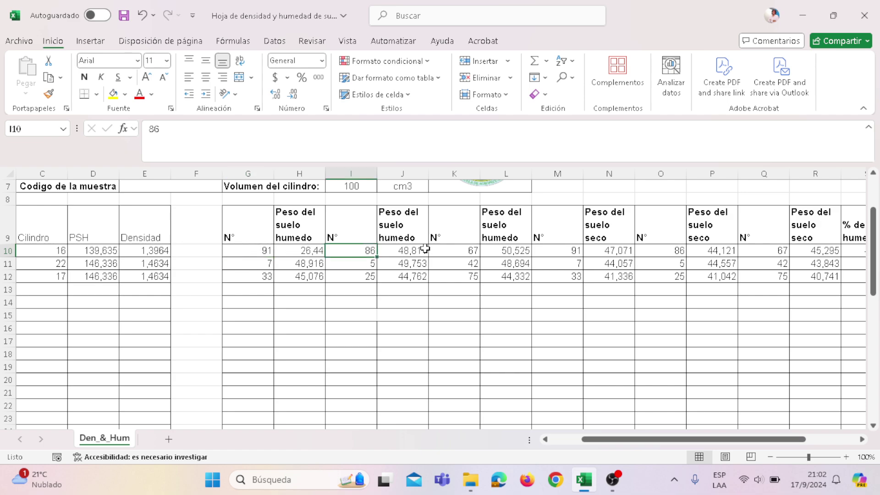
pyautogui.click(251, 230)
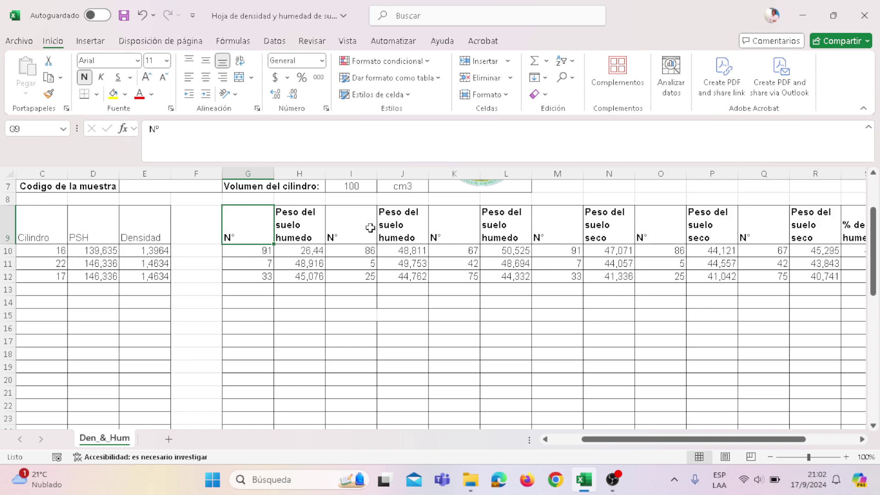
pyautogui.click(367, 227)
pyautogui.click(469, 225)
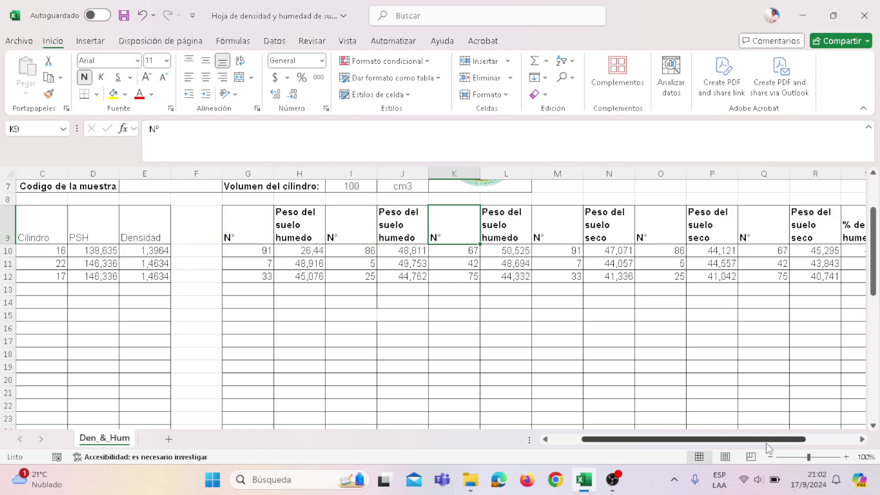
pyautogui.moveTo(769, 439); pyautogui.dragTo(838, 422)
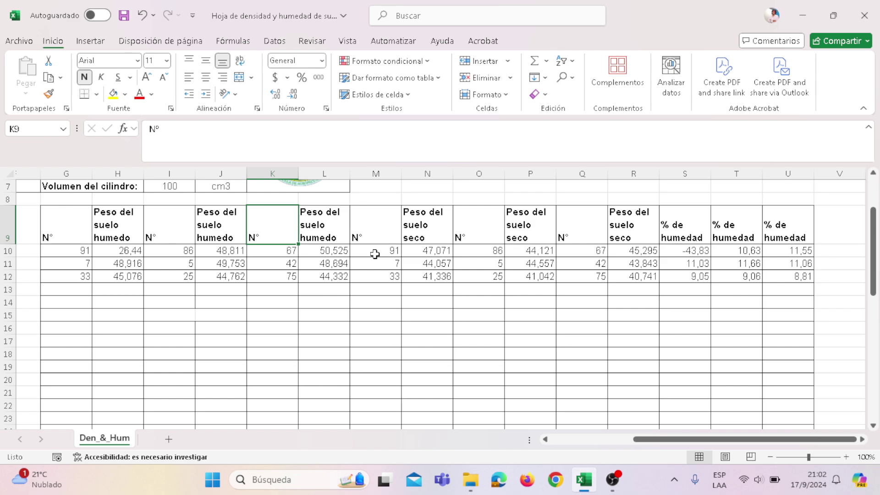
# Step: Turn the first dry soil weight in N10 into the formula =47,071-K38, subtracting the weight of container 91
pyautogui.click(446, 250)
pyautogui.click(151, 125)
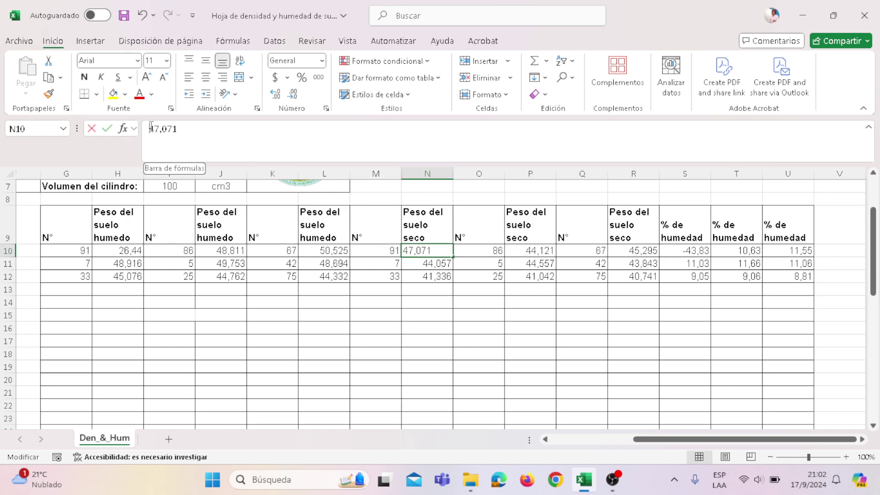
pyautogui.write('=')
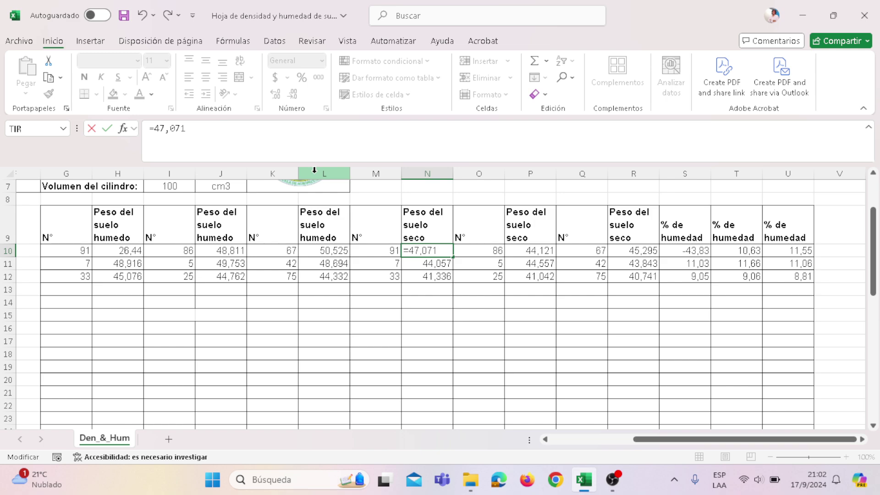
pyautogui.scroll(-7, 540, 309)
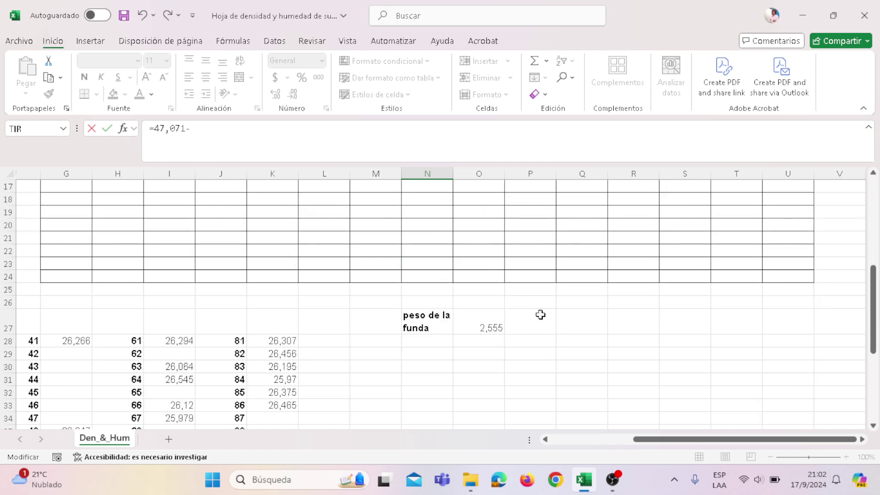
pyautogui.scroll(6, 520, 314)
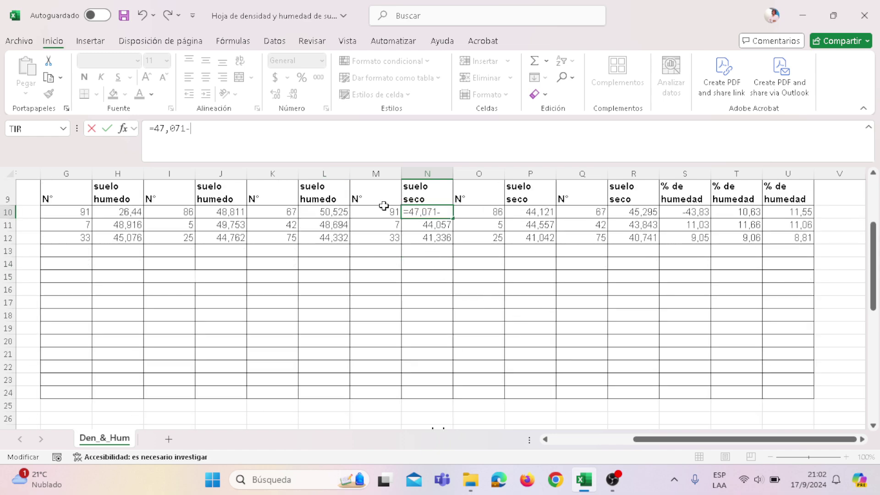
pyautogui.scroll(-4, 377, 211)
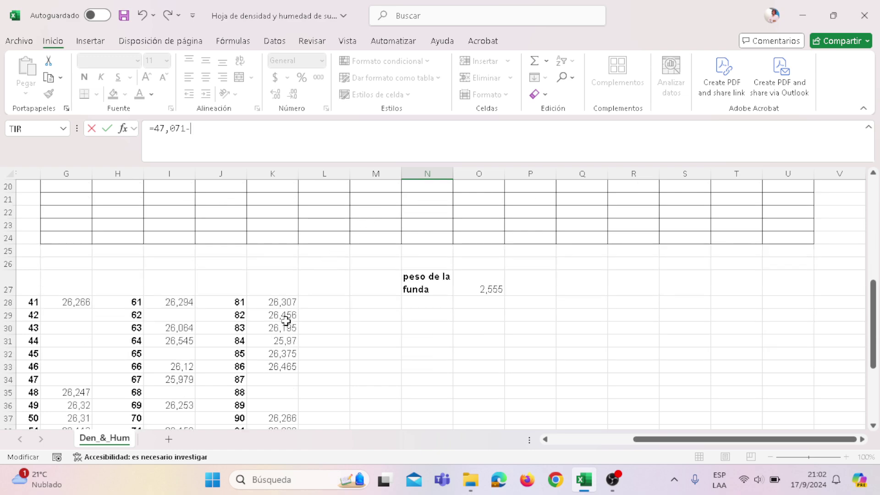
pyautogui.scroll(-2, 275, 339)
pyautogui.click(271, 359)
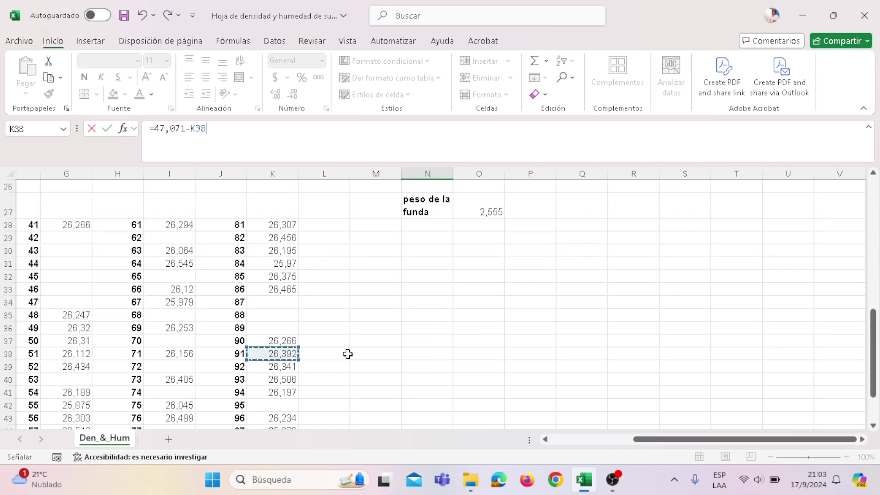
pyautogui.scroll(8, 247, 222)
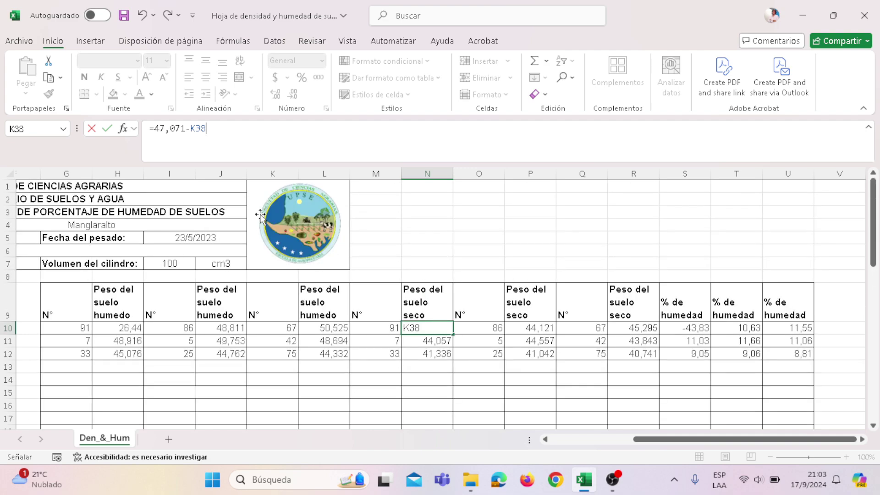
pyautogui.press('Return')
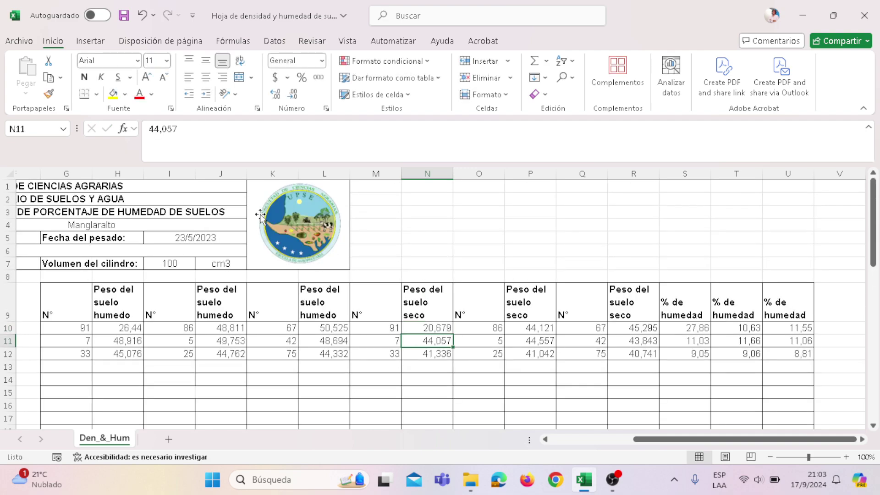
# Step: Inspect the dry soil weight formula in N10 and the % de humedad formulas in S10, T10 and U10
pyautogui.click(429, 327)
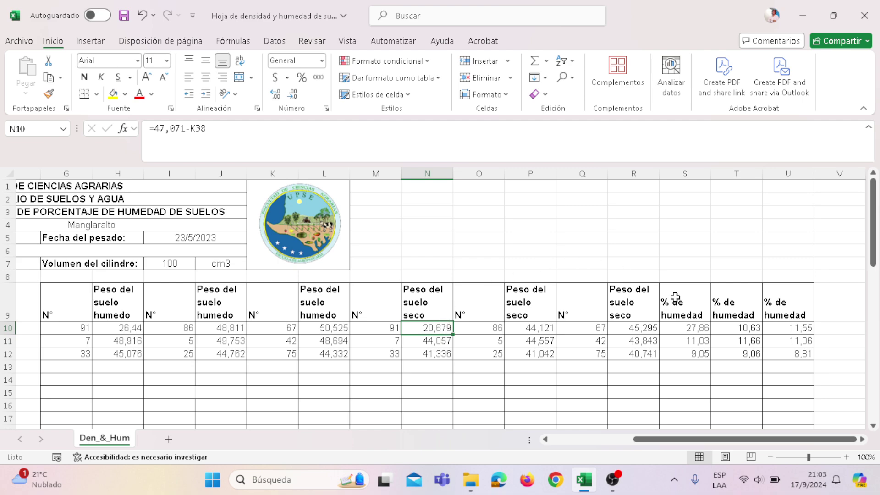
pyautogui.click(695, 327)
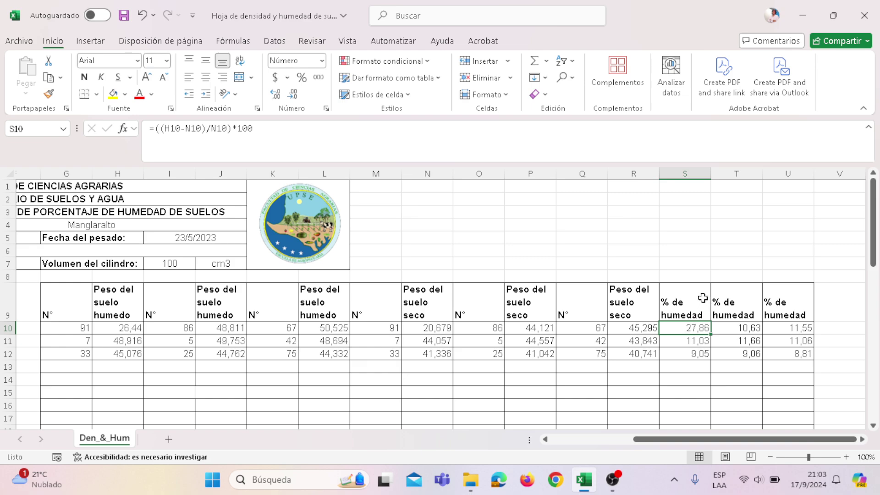
pyautogui.click(736, 327)
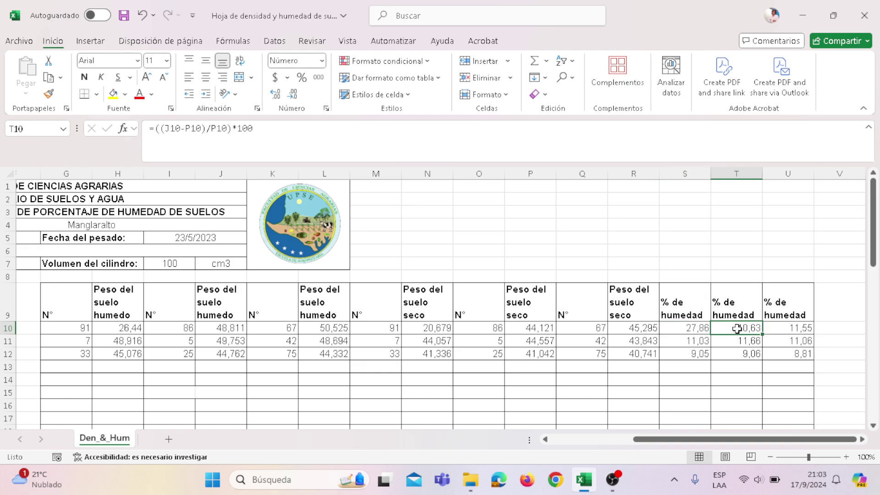
pyautogui.click(795, 328)
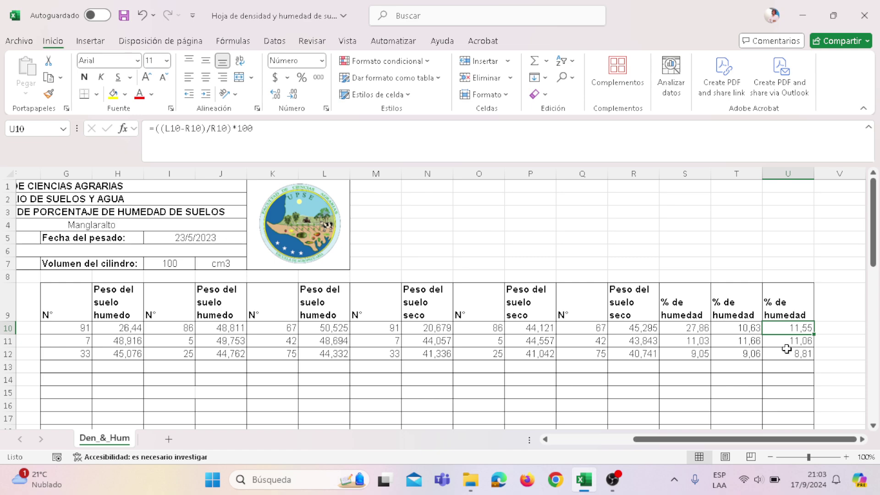
pyautogui.click(689, 329)
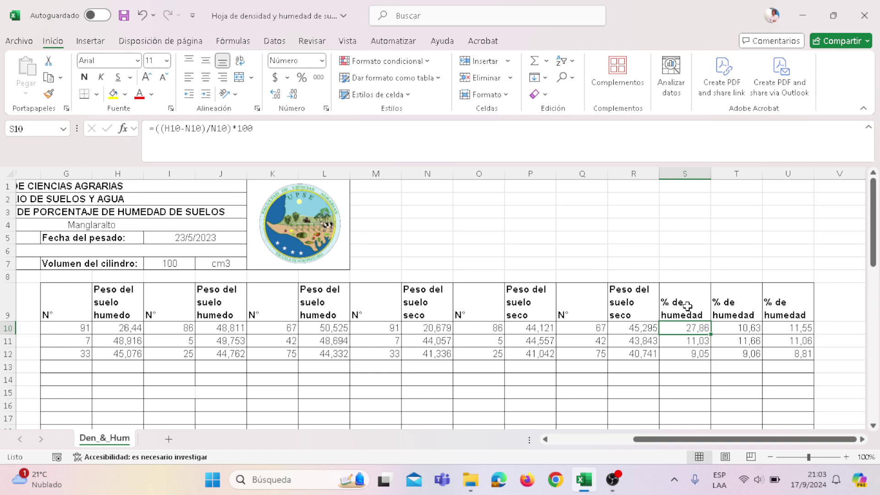
# Step: Examine the container weight list below the tables, checking several entries in the 21–40 and 41–60 columns, including containers without a recorded weight
pyautogui.moveTo(698, 440); pyautogui.dragTo(601, 439)
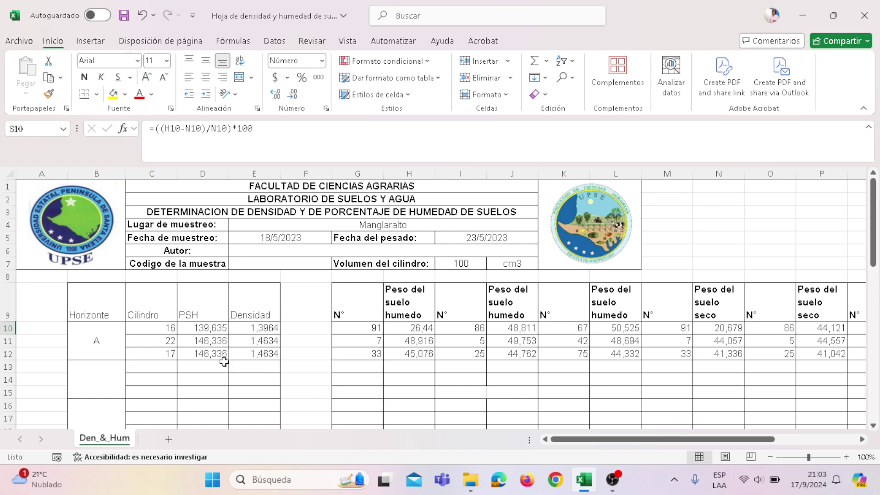
pyautogui.scroll(-10, 224, 362)
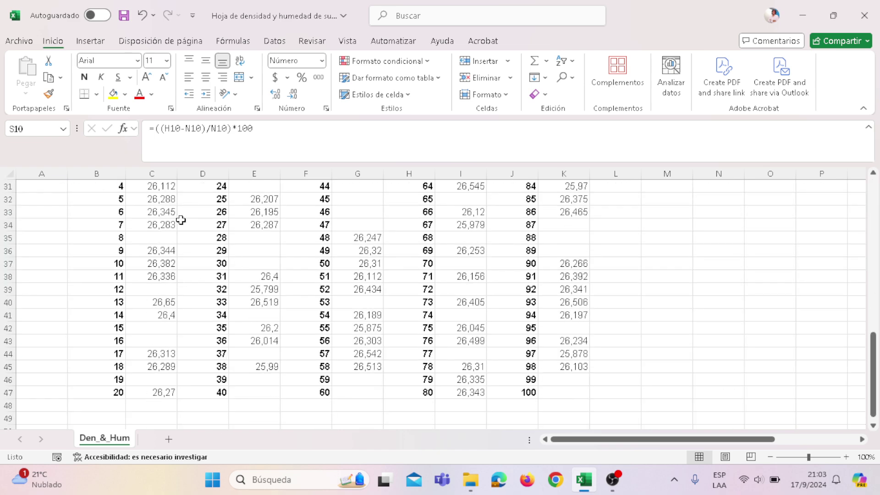
pyautogui.scroll(2, 394, 318)
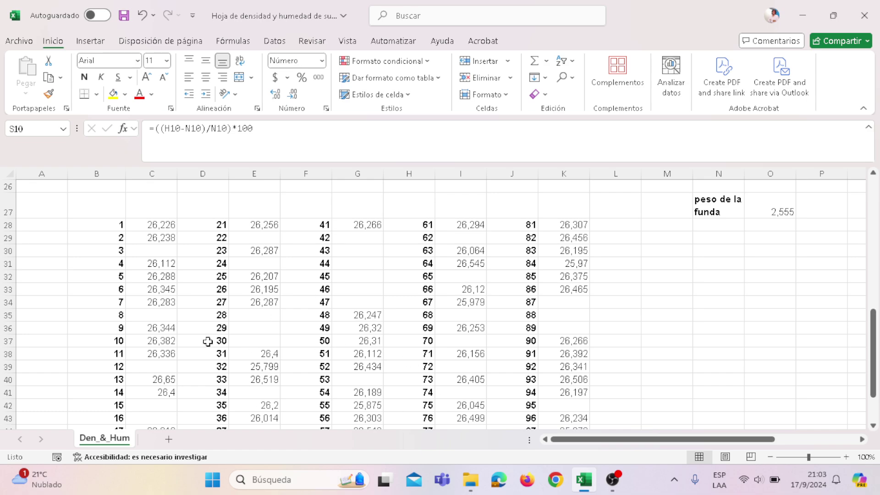
pyautogui.scroll(-2, 180, 207)
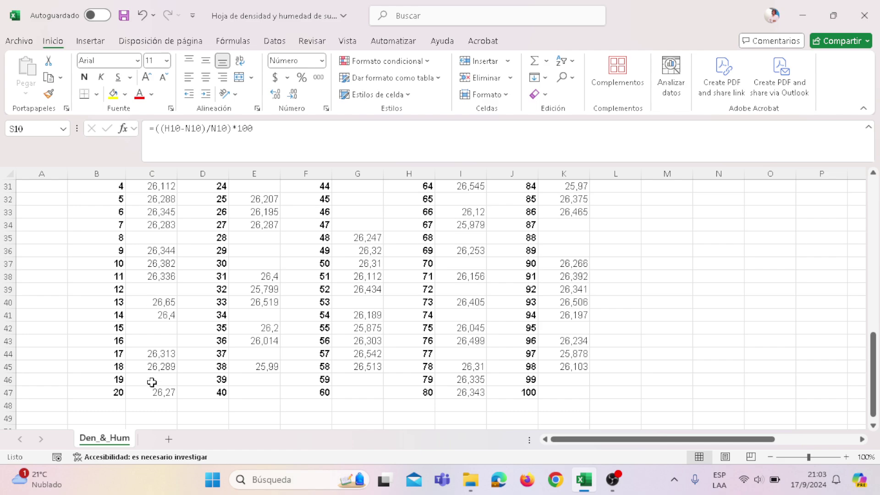
pyautogui.scroll(3, 251, 294)
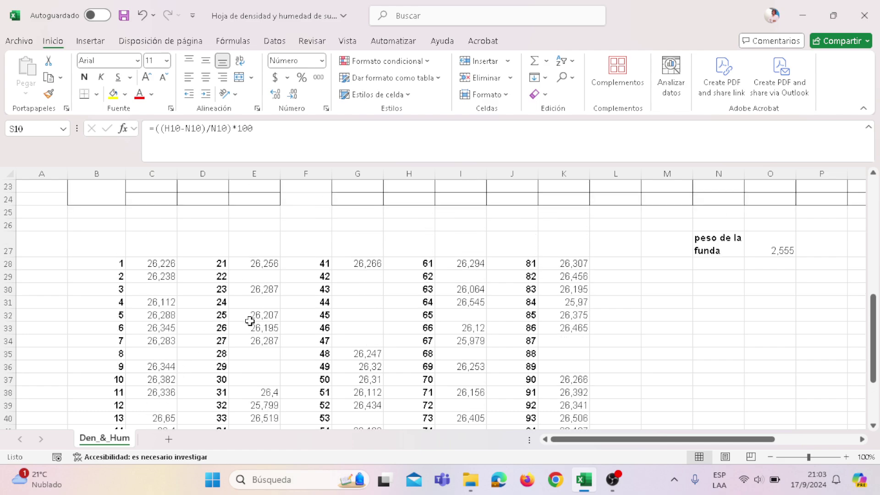
pyautogui.click(350, 278)
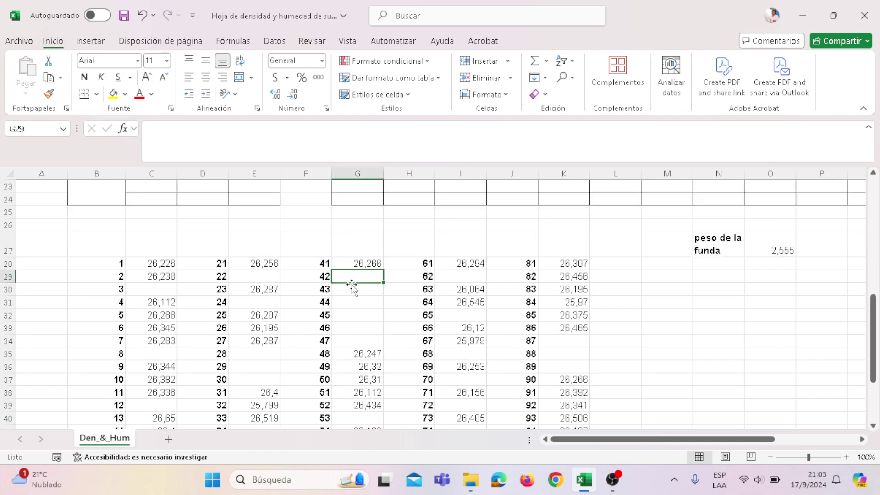
pyautogui.click(345, 290)
pyautogui.click(255, 301)
pyautogui.click(255, 293)
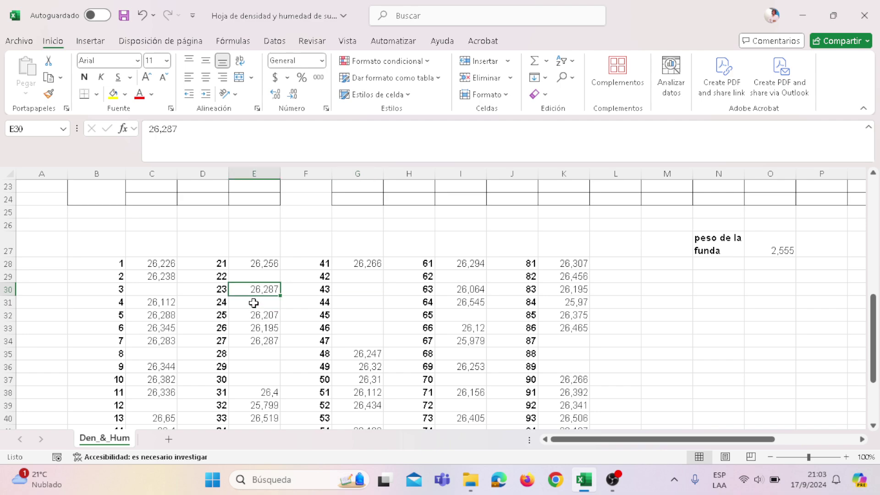
pyautogui.click(256, 316)
pyautogui.click(266, 329)
pyautogui.click(266, 342)
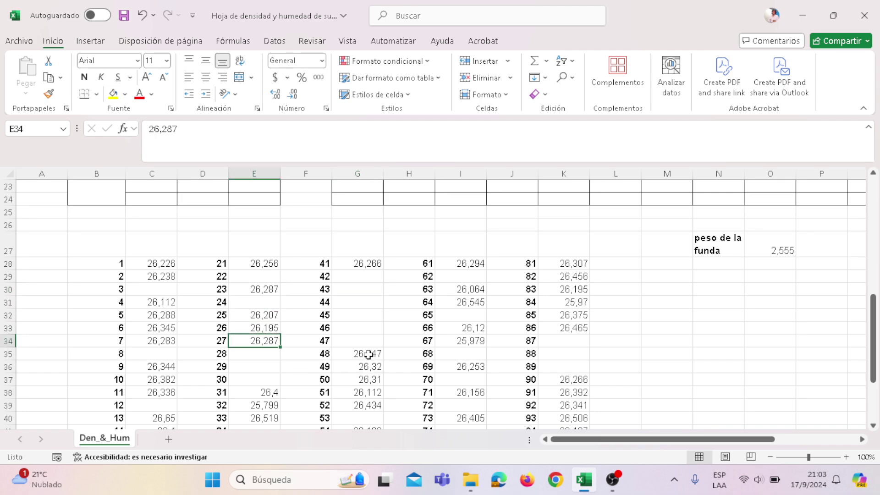
pyautogui.click(365, 366)
pyautogui.click(366, 379)
pyautogui.click(366, 405)
pyautogui.click(365, 392)
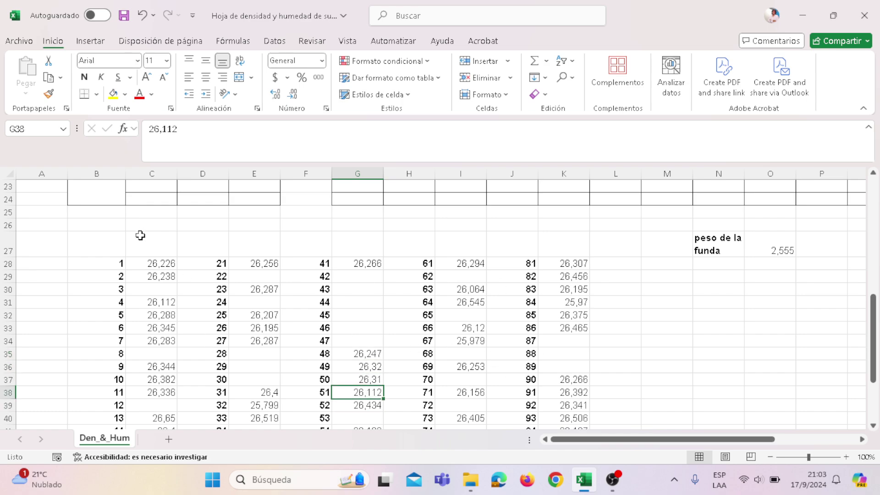
# Step: Check container number 2 against its weight in row 29 of the list, and return to the density and moisture tables
pyautogui.click(111, 276)
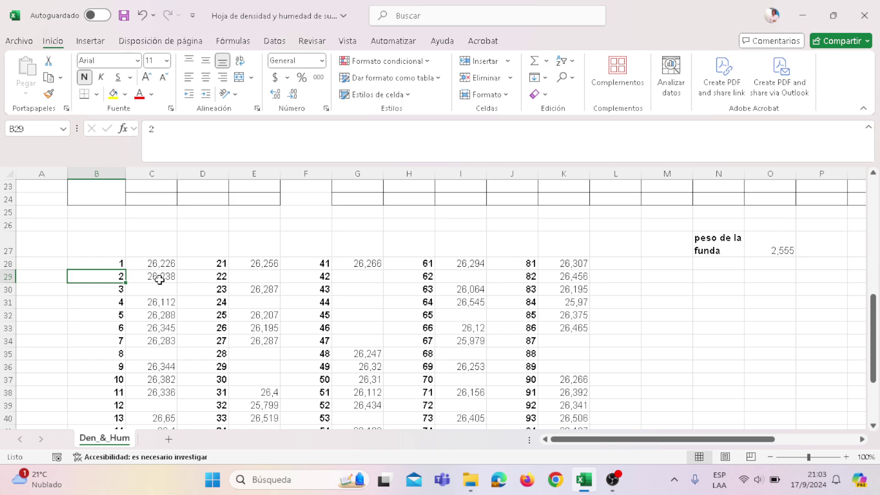
pyautogui.scroll(-2, 173, 286)
pyautogui.scroll(2, 173, 287)
pyautogui.click(137, 277)
pyautogui.click(118, 277)
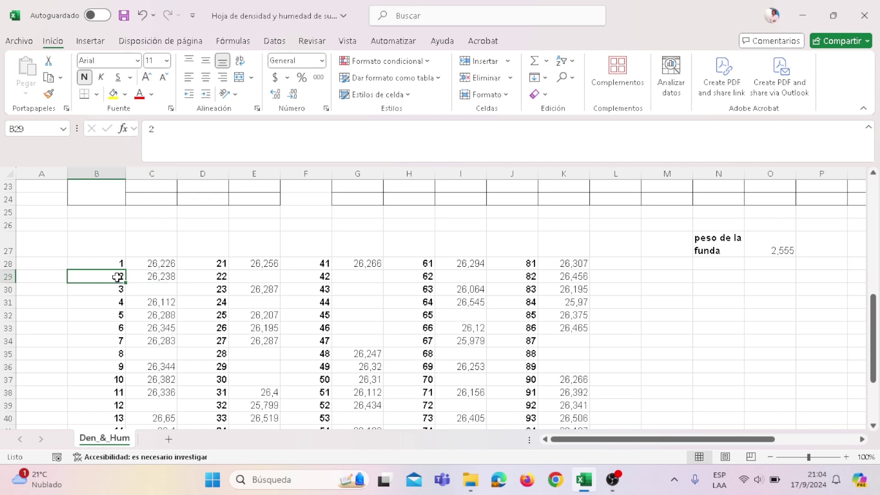
pyautogui.click(156, 275)
pyautogui.click(163, 248)
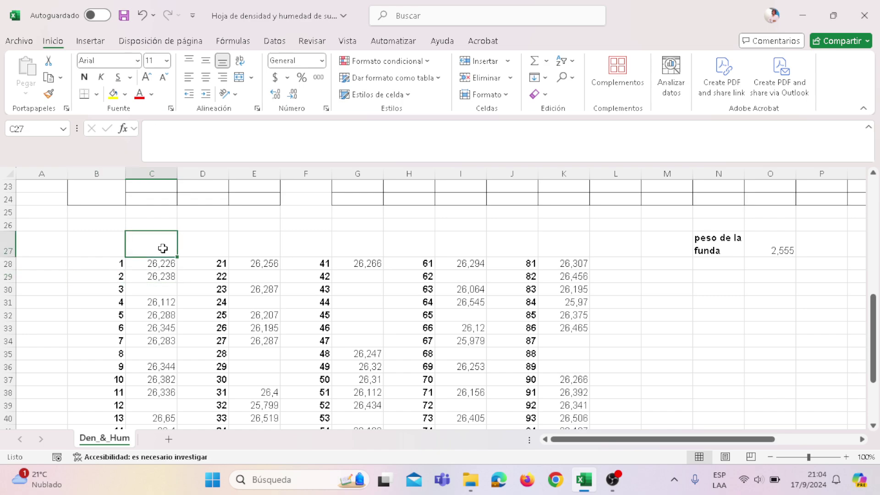
pyautogui.click(690, 301)
pyautogui.scroll(7, 602, 377)
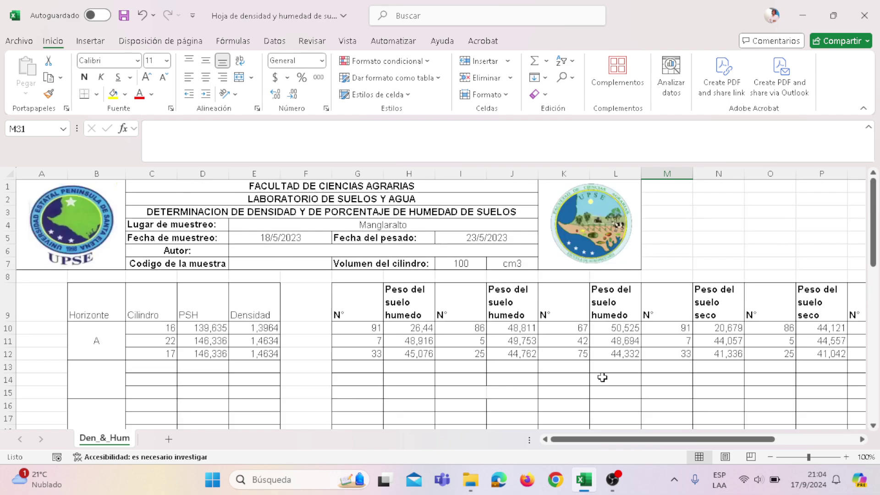